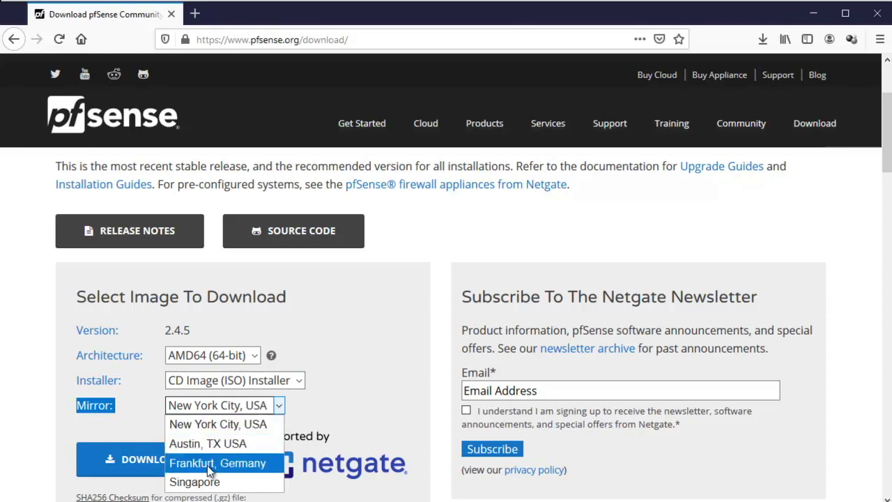
Set the pfSense image download mirror to Singapore.
left_click(202, 482)
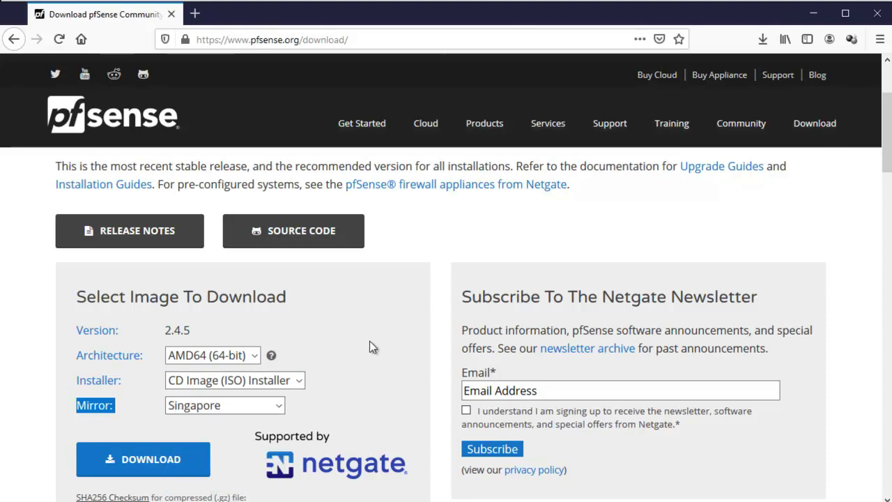
left_click(242, 406)
left_click(230, 424)
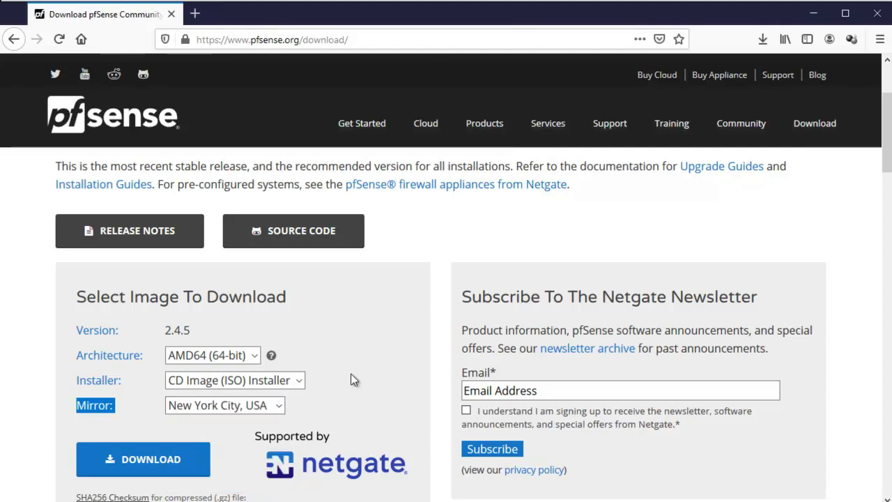
left_click(255, 407)
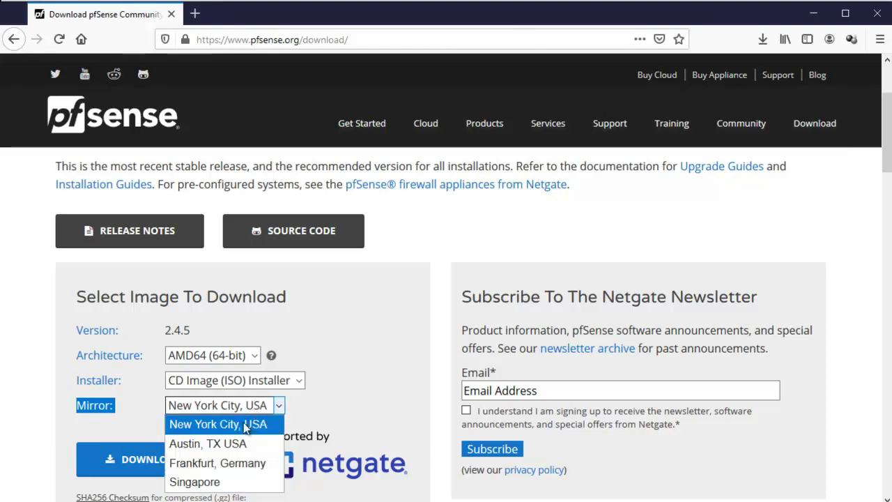
left_click(215, 482)
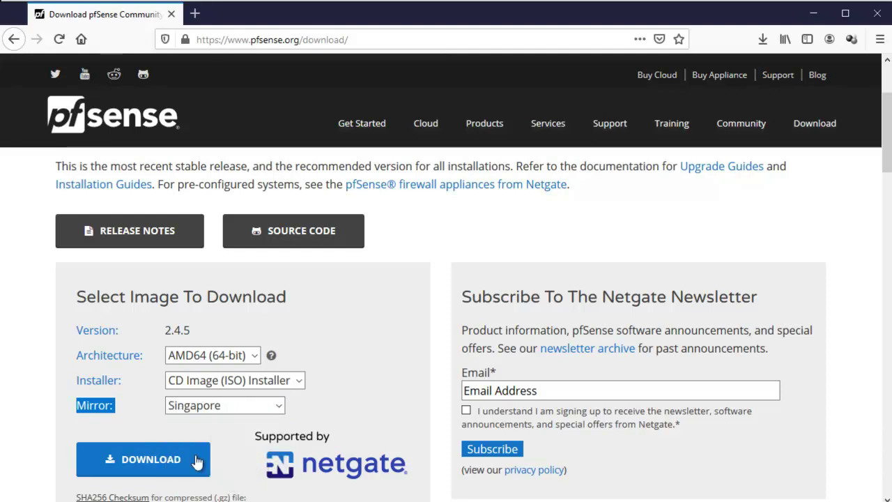
Start downloading the pfSense 2.4.5 AMD64 ISO installer image, choosing to open it with WinRAR.
left_click(159, 473)
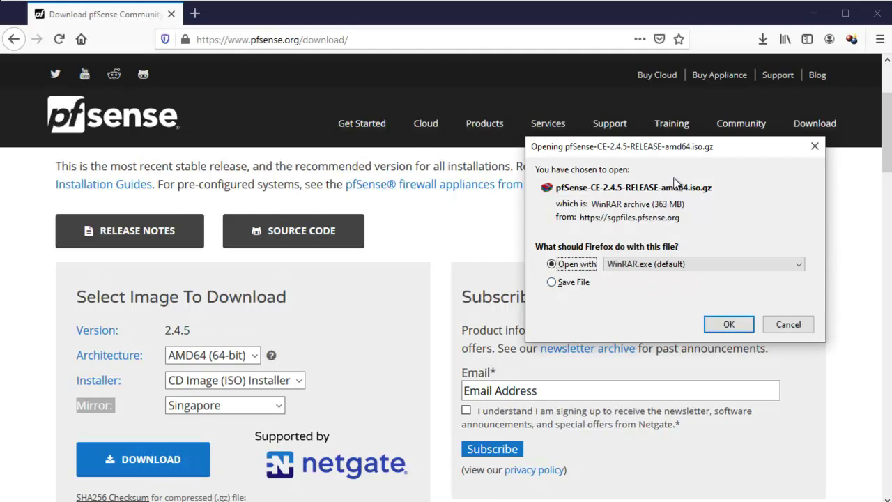
left_click_drag(689, 153, 503, 160)
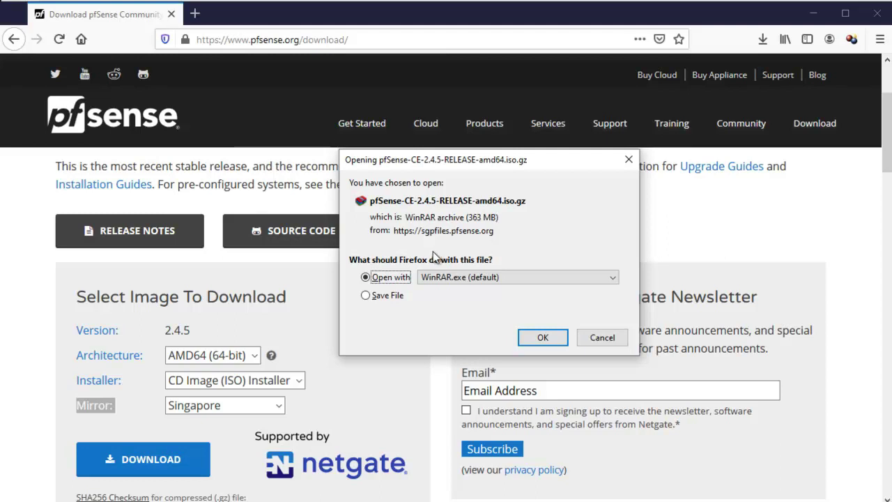
left_click(543, 337)
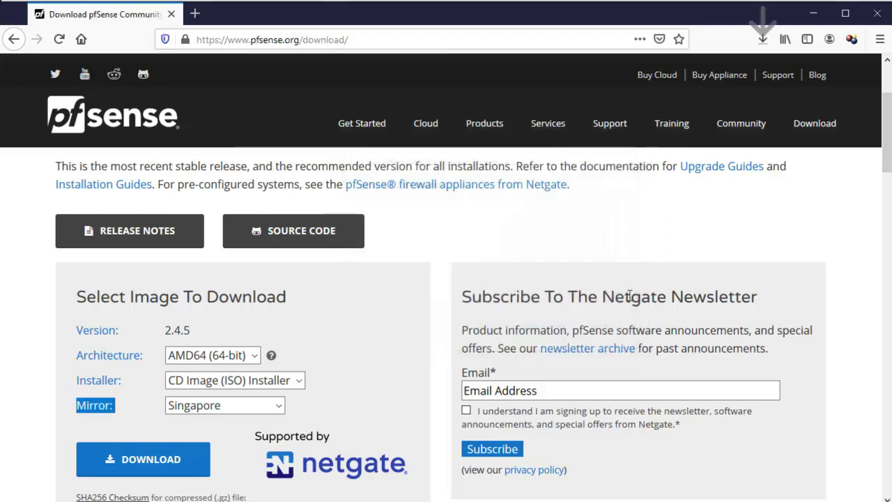
Cancel the running download of pfSense-CE-2.4.5-RELEASE-amd64.iso.gz and close the downloads list.
left_click(764, 40)
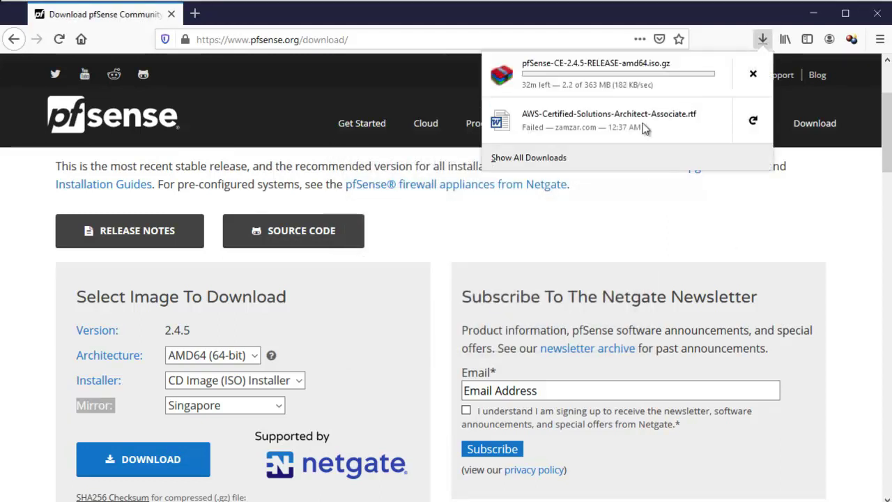
left_click(611, 224)
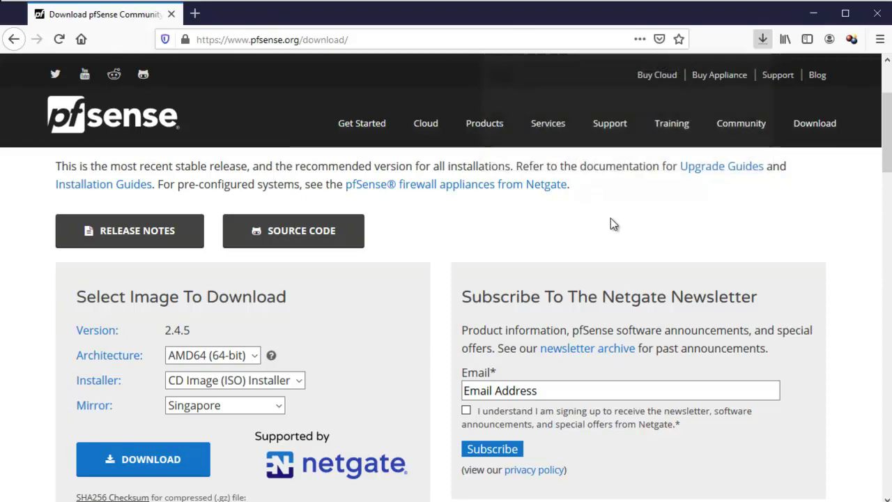
left_click(758, 42)
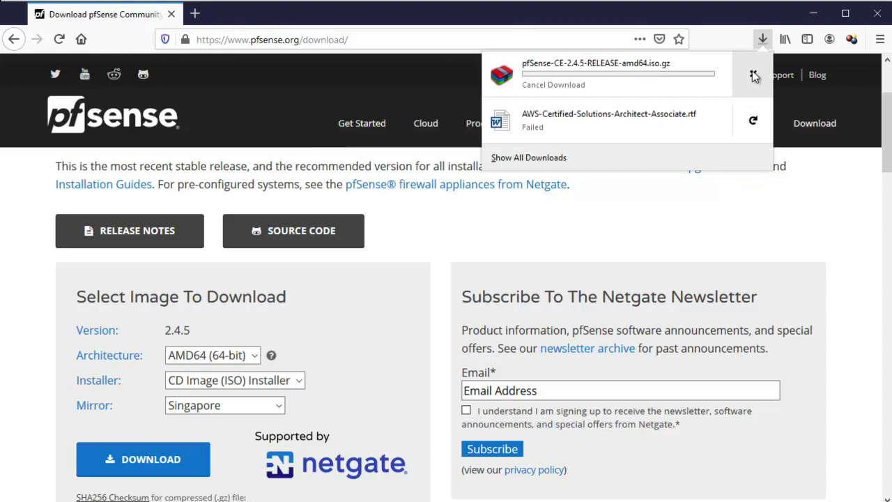
left_click(752, 74)
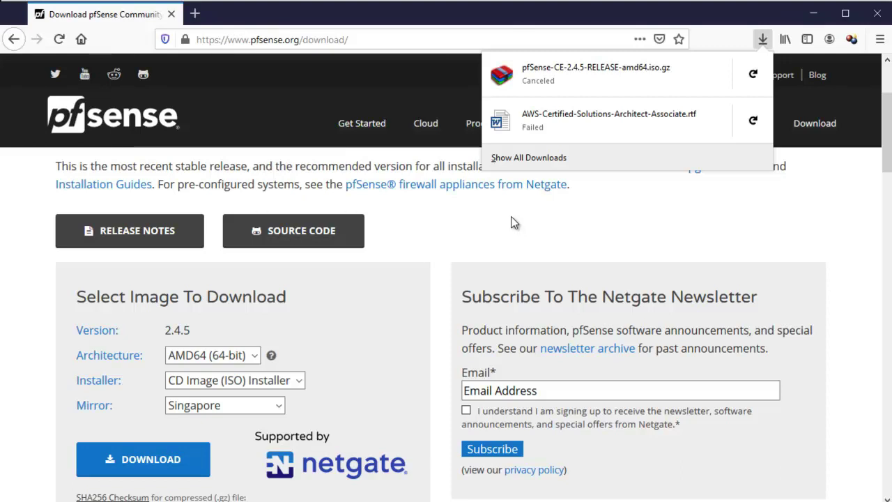
key("Escape")
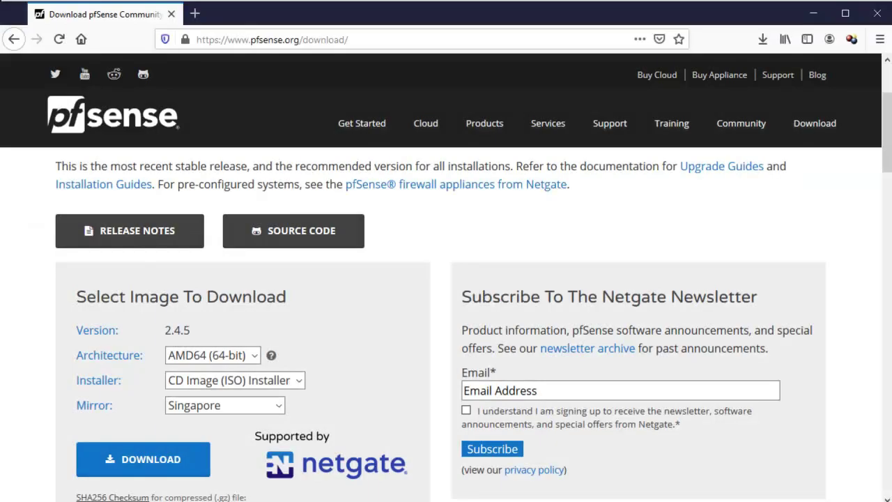
Switch to VMware Workstation and remove the existing PFSense virtual machine from the library.
left_click(293, 485)
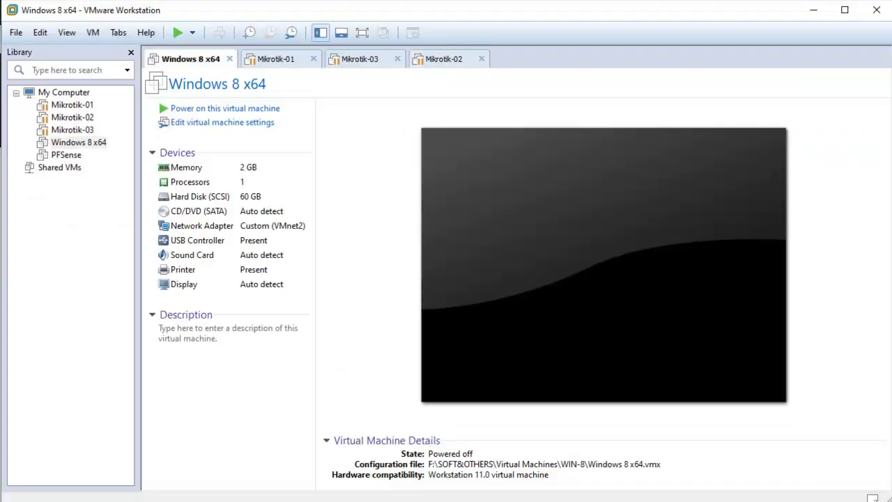
left_click(64, 93)
right_click(67, 155)
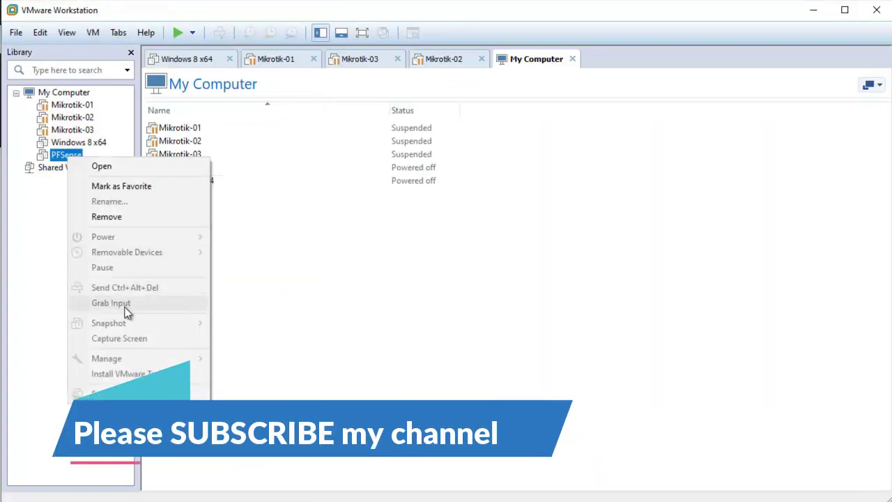
left_click(106, 217)
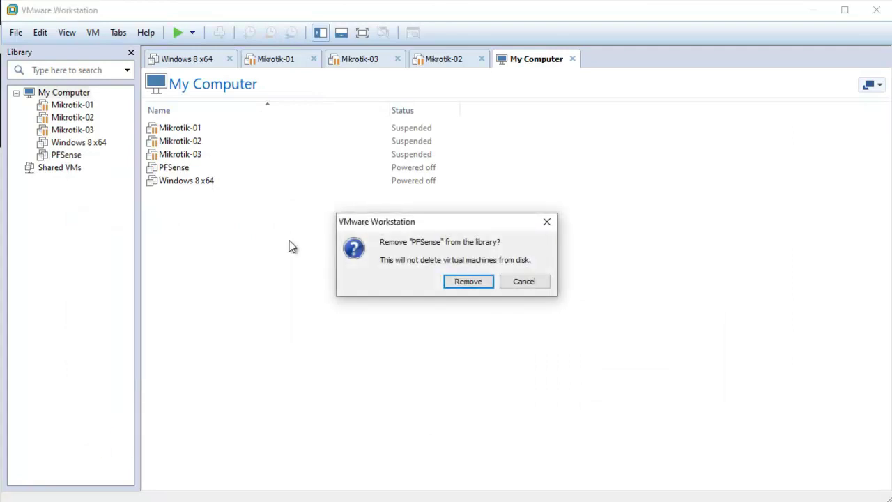
left_click(465, 279)
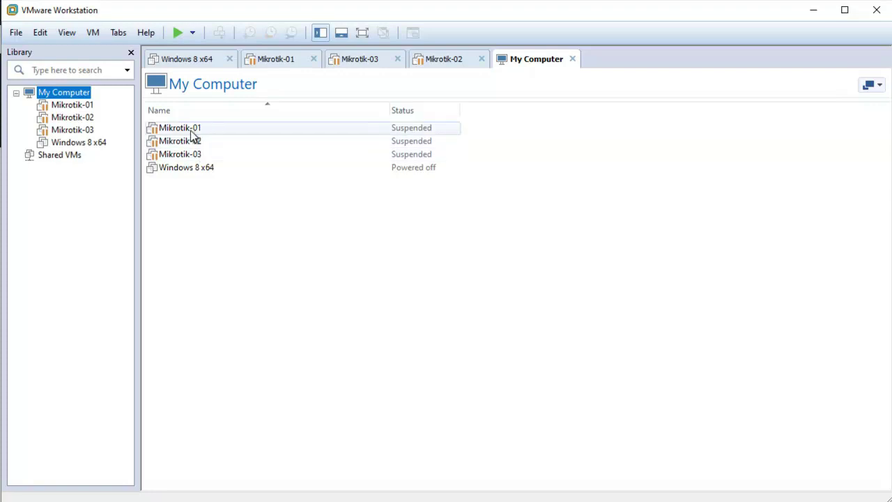
Start a new virtual machine with the Custom (advanced) configuration and Workstation 11.0 hardware compatibility.
left_click(15, 33)
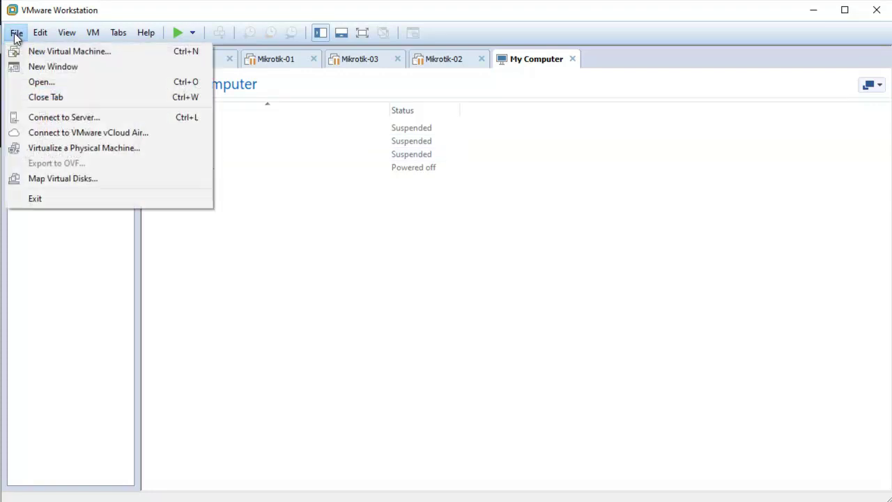
left_click(18, 50)
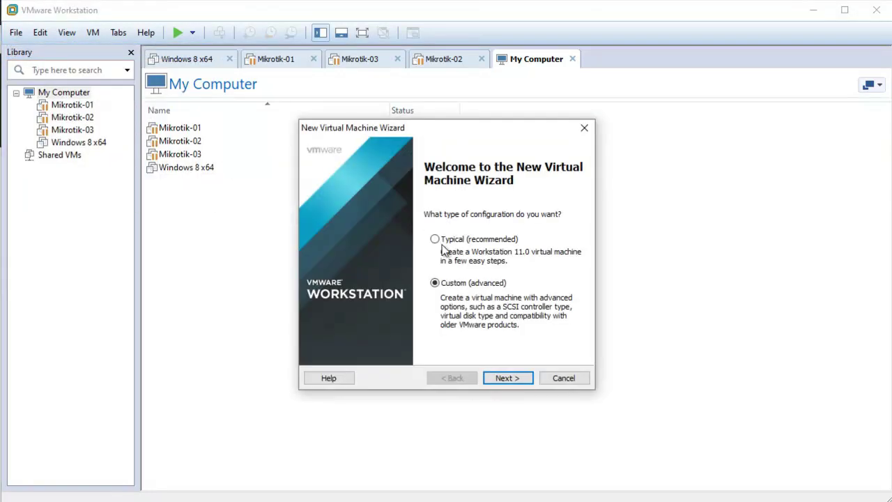
left_click(502, 378)
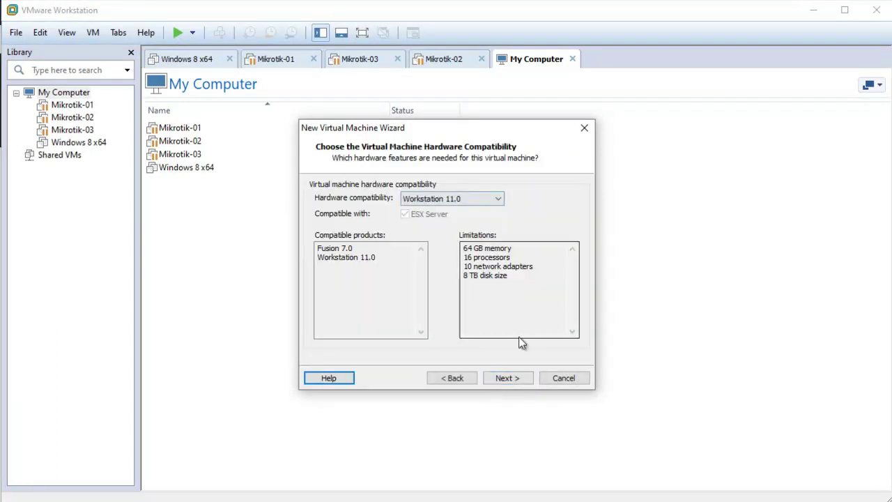
left_click(513, 378)
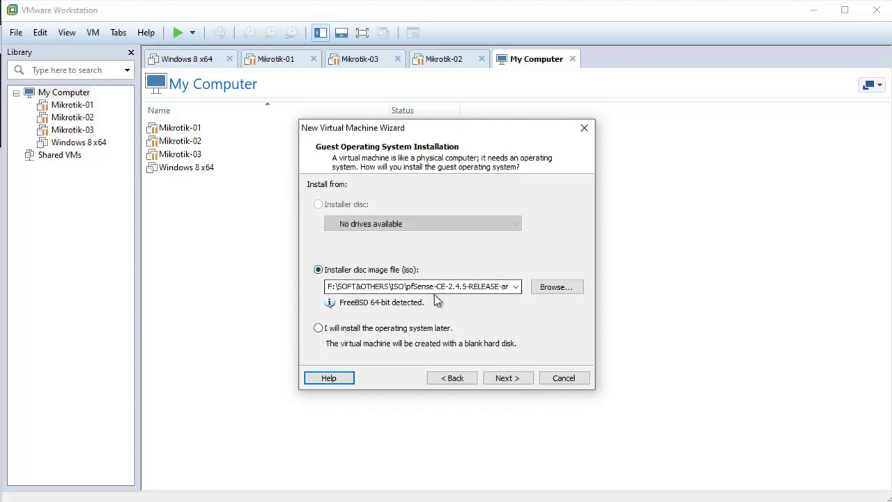
Use pfSense-CE-2.4.5-RELEASE-amd64.iso from the ISO folder as the installer disc image and continue to naming the machine.
left_click(553, 289)
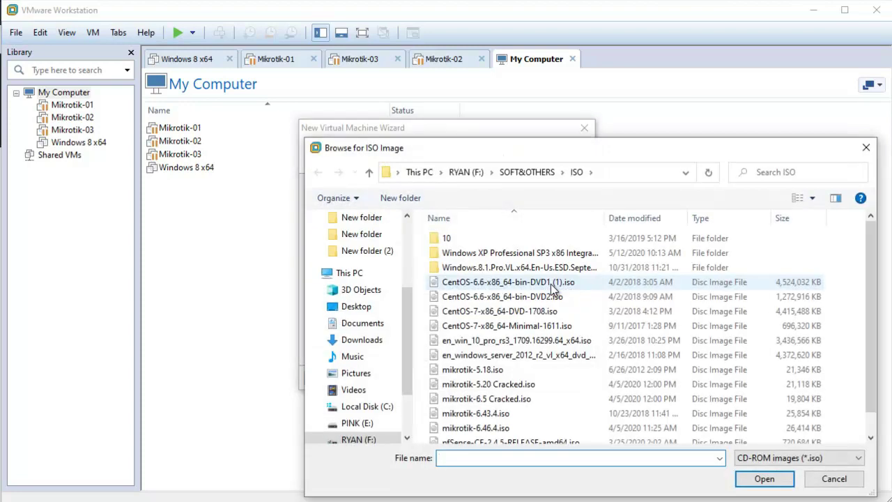
left_click_drag(574, 150, 446, 103)
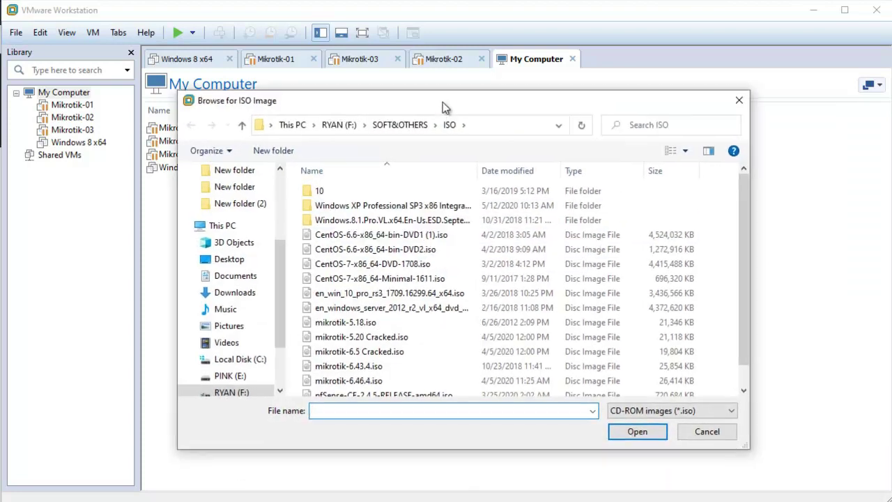
scroll(391, 299, "down", 1)
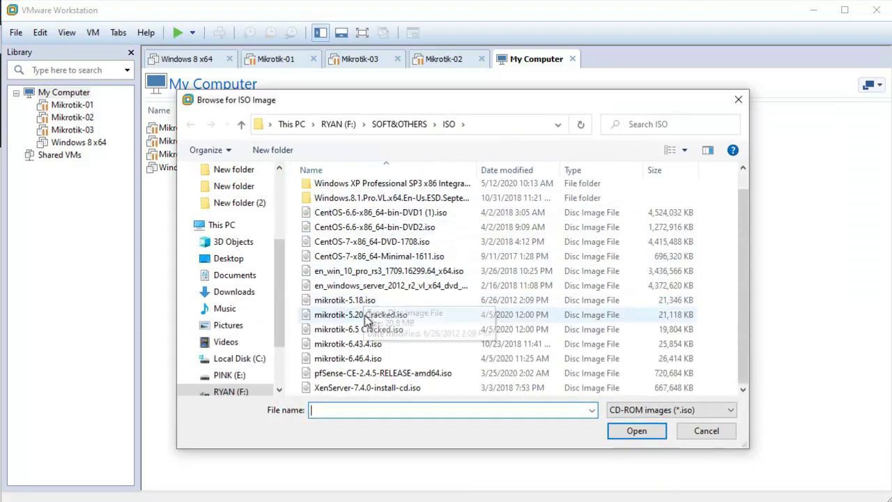
left_click(375, 374)
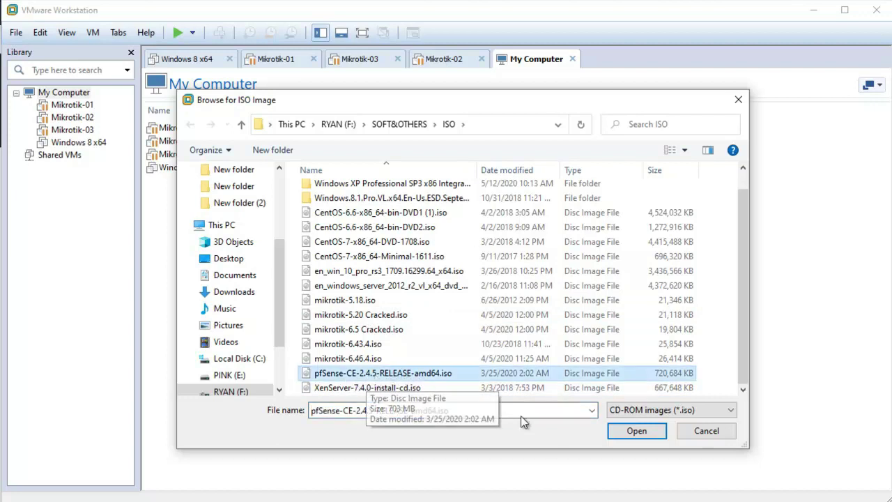
left_click(636, 431)
left_click_drag(327, 286, 509, 303)
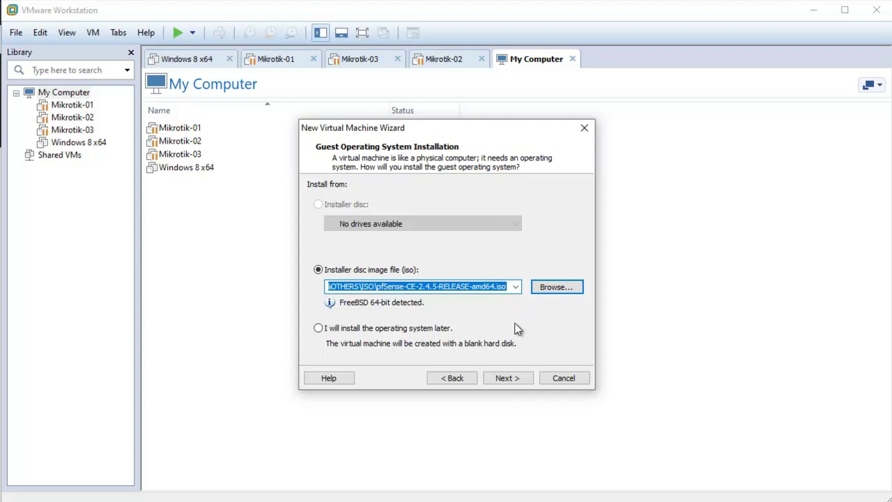
left_click(517, 382)
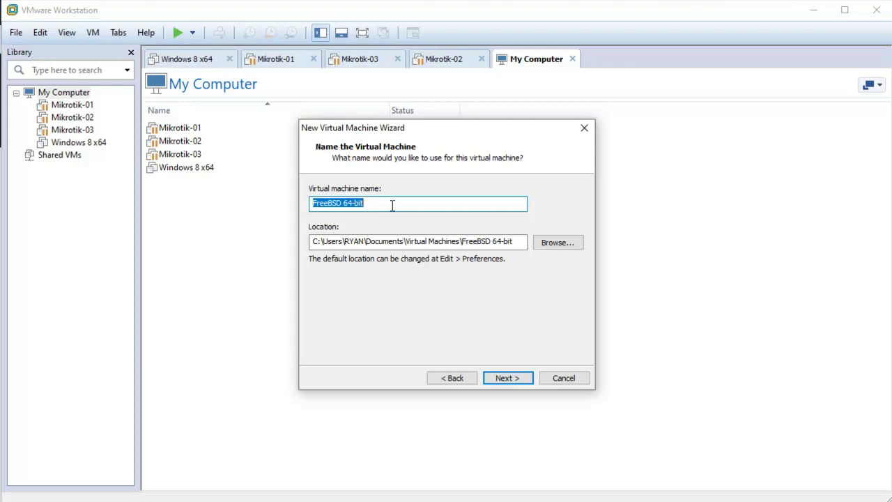
Name the new virtual machine PfSense.
type("PfS")
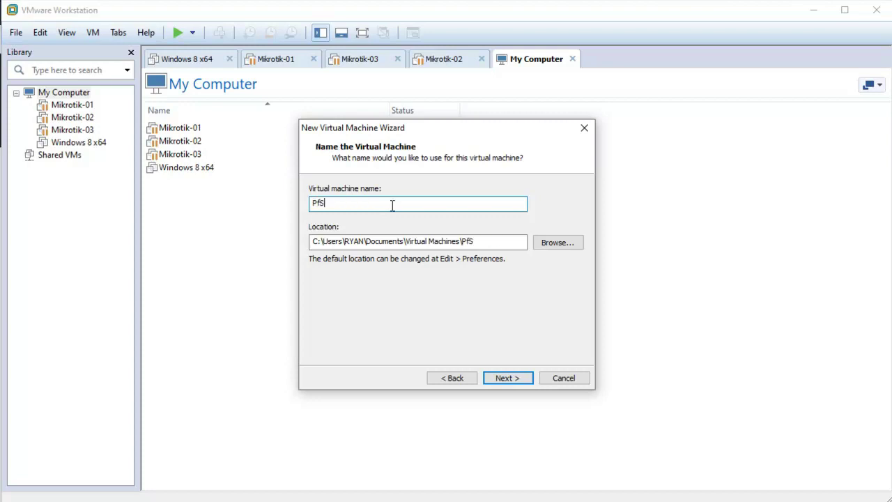
type("ense")
Browse for a different storage location for the virtual machine and select the F: drive.
left_click_drag(321, 242, 507, 241)
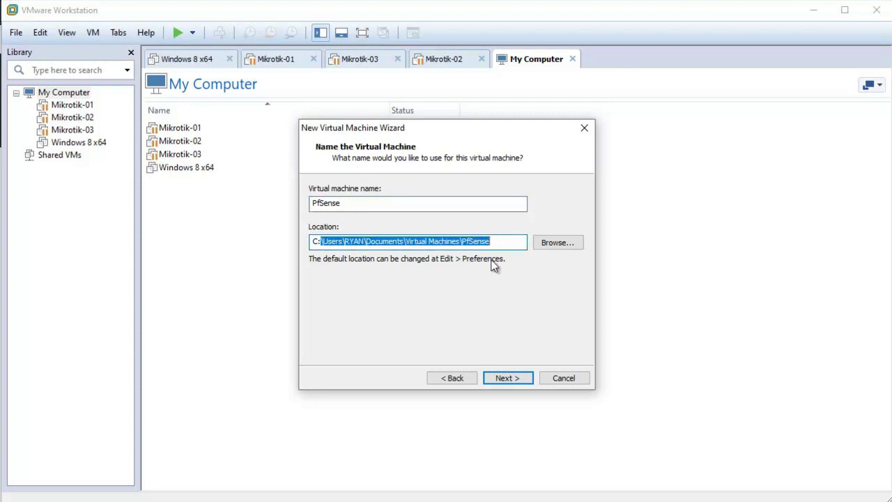
left_click(557, 243)
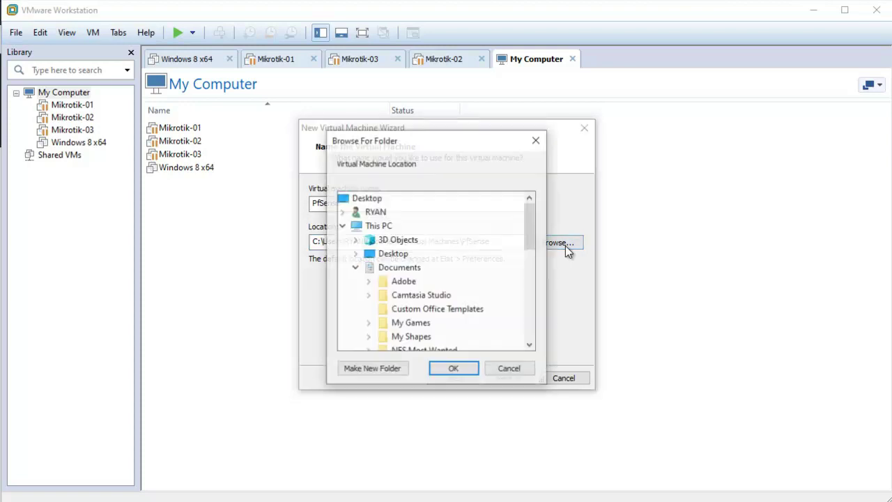
left_click(383, 268)
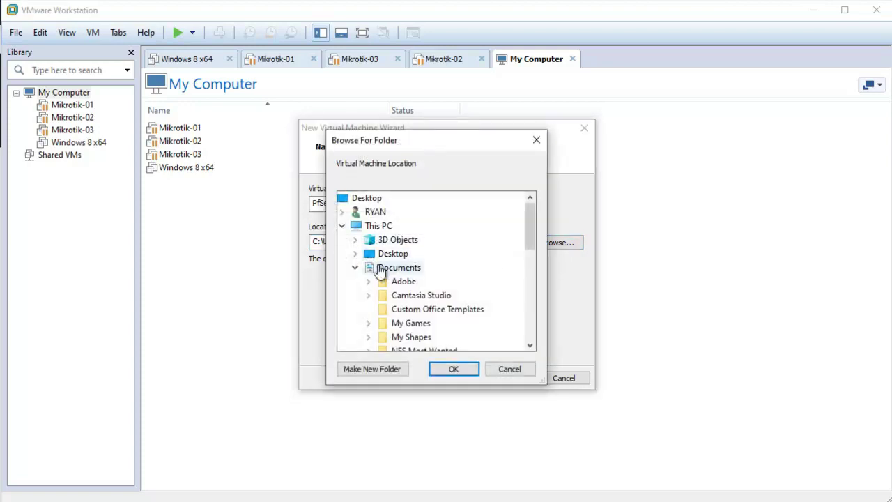
left_click(355, 268)
scroll(408, 281, "down", 2)
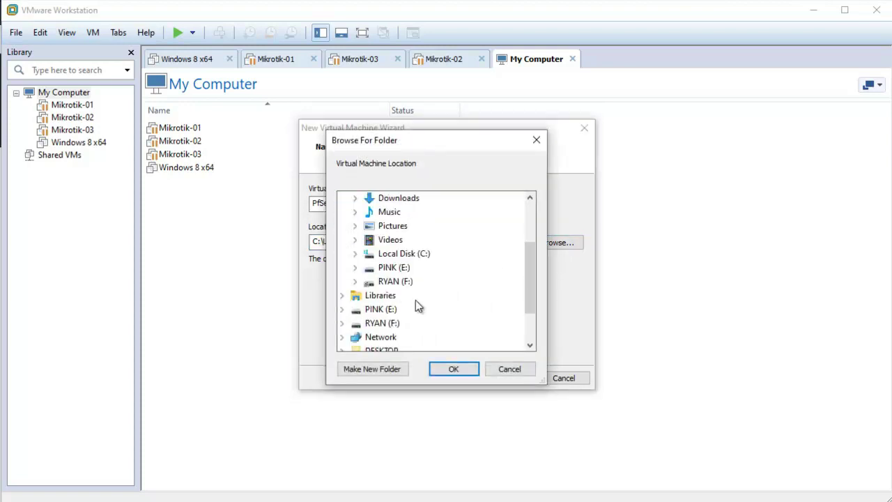
left_click(387, 325)
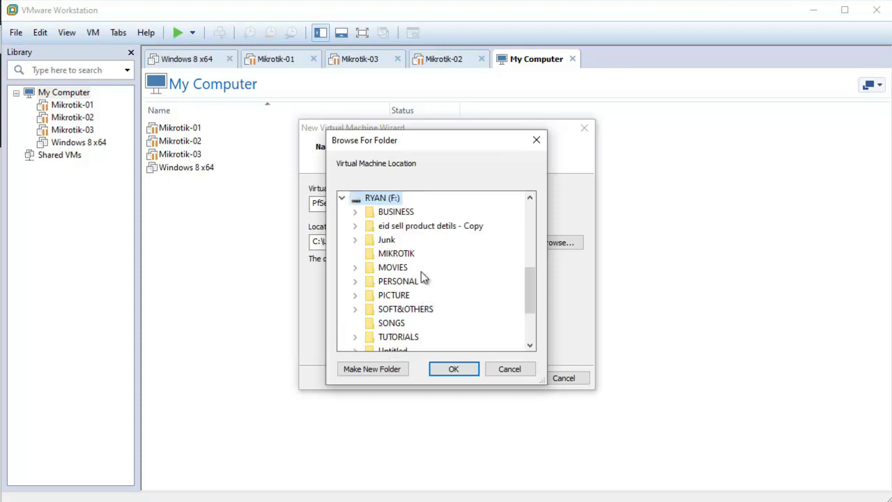
right_click(383, 202)
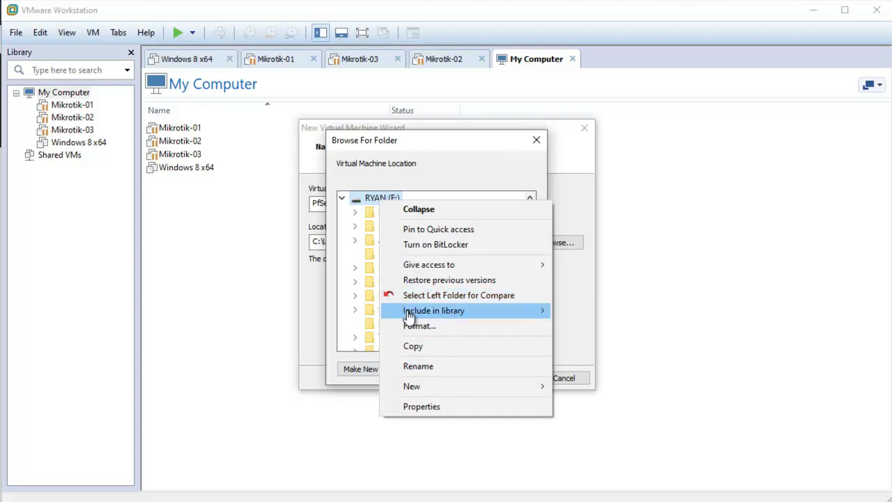
Create a folder named PfSense on the F: drive and use it as the virtual machine's location.
left_click(368, 370)
left_click(367, 371)
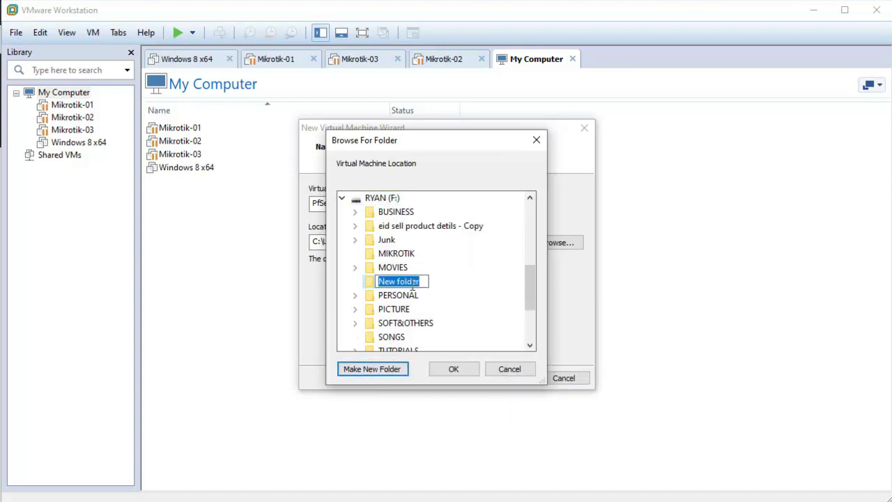
type("PfSe")
type("nse")
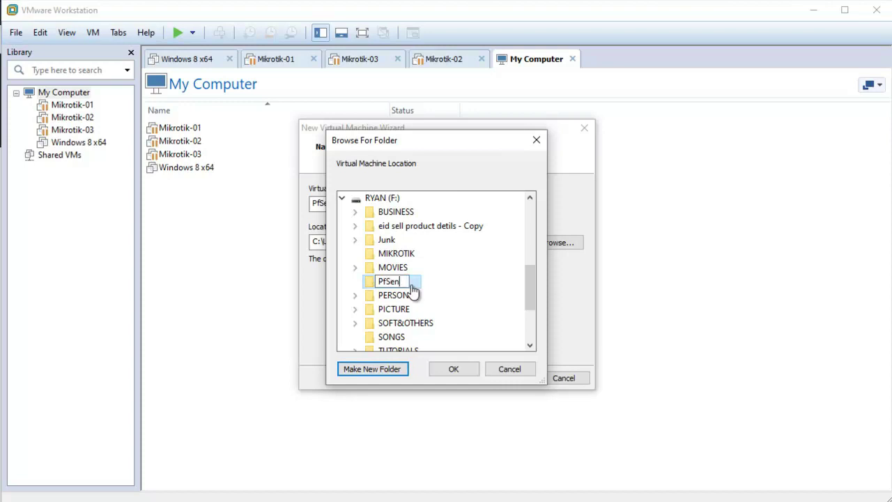
key("Return")
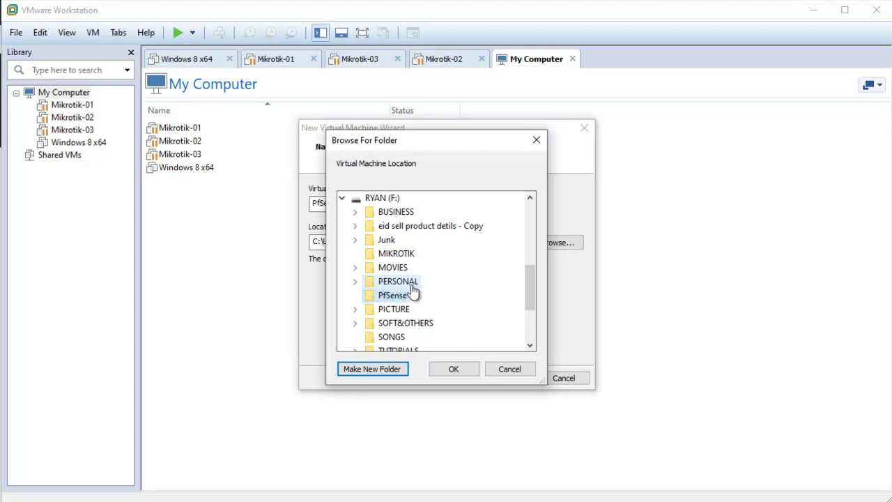
key("Return")
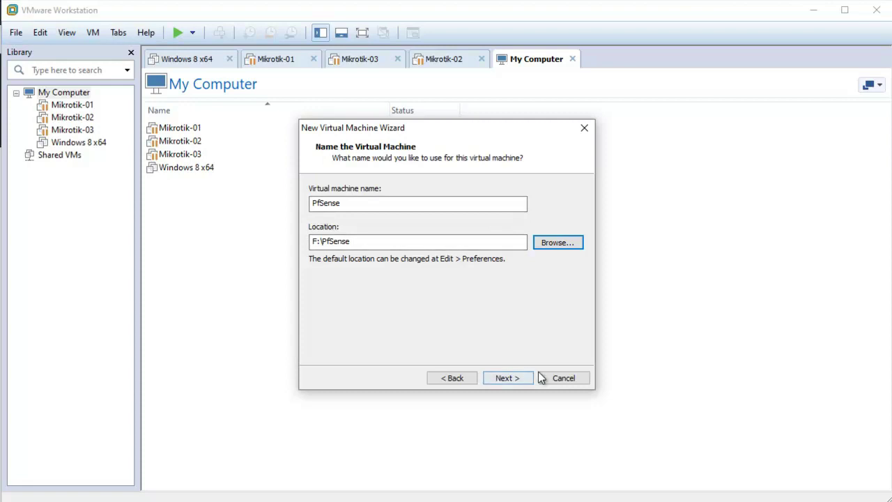
left_click(499, 381)
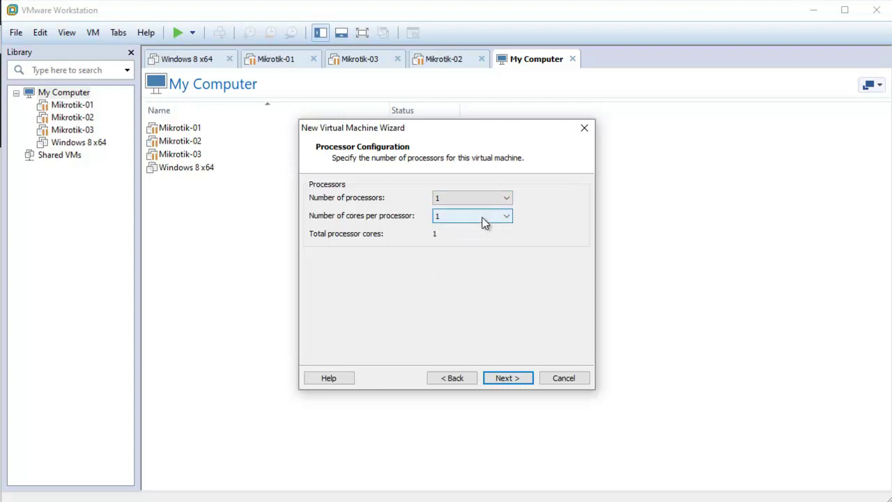
Keep one processor with one core and set the virtual machine's memory to 1024 MB.
left_click(506, 379)
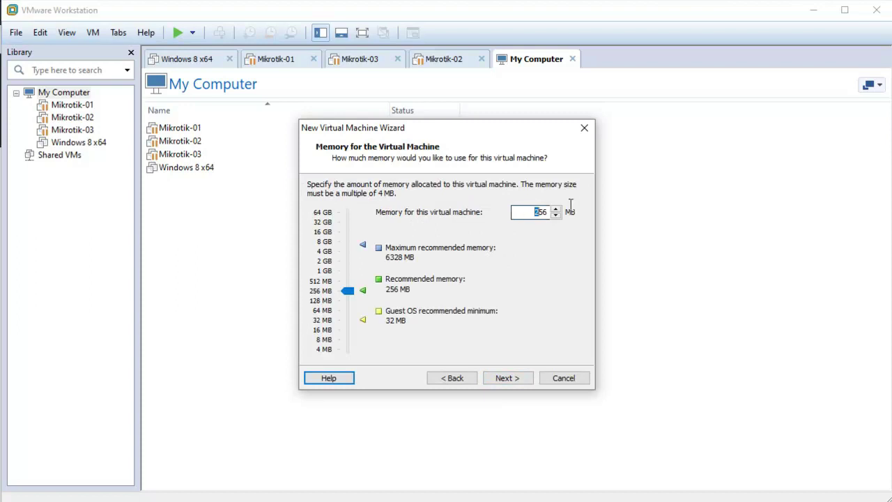
type("1024")
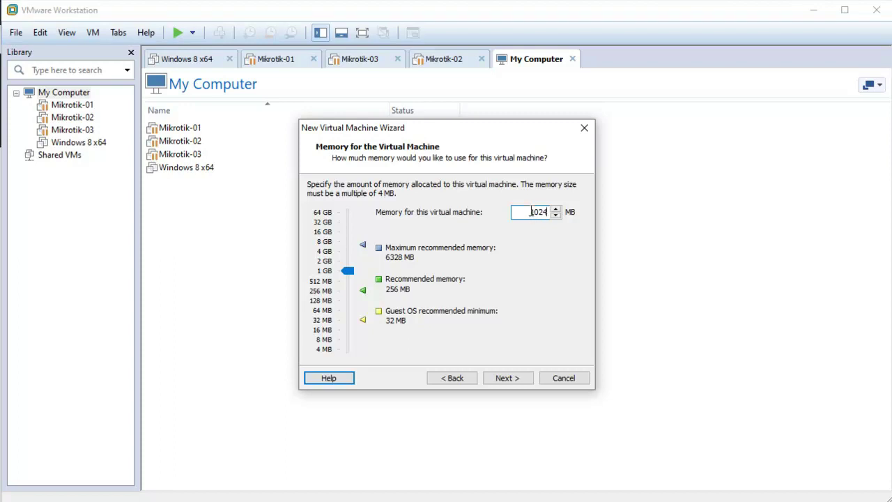
left_click(509, 378)
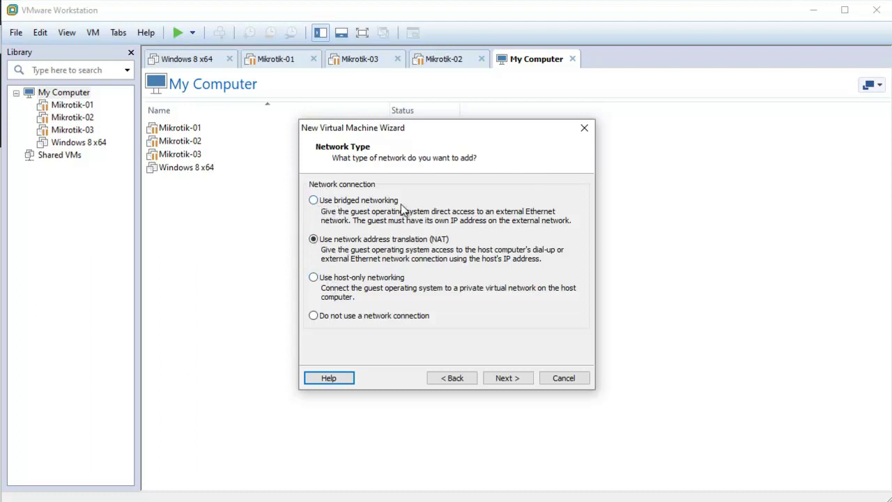
Choose bridged networking as the virtual machine's network type and continue to the I/O controller types.
left_click(313, 200)
left_click(507, 378)
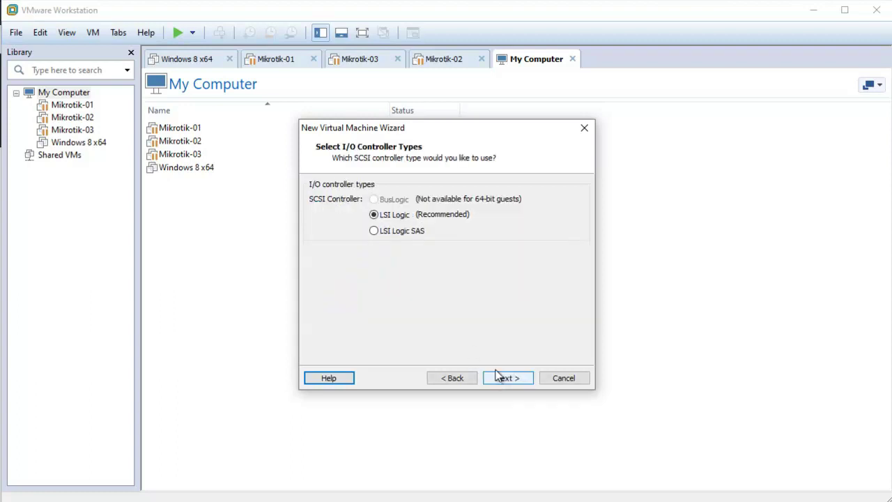
left_click(454, 378)
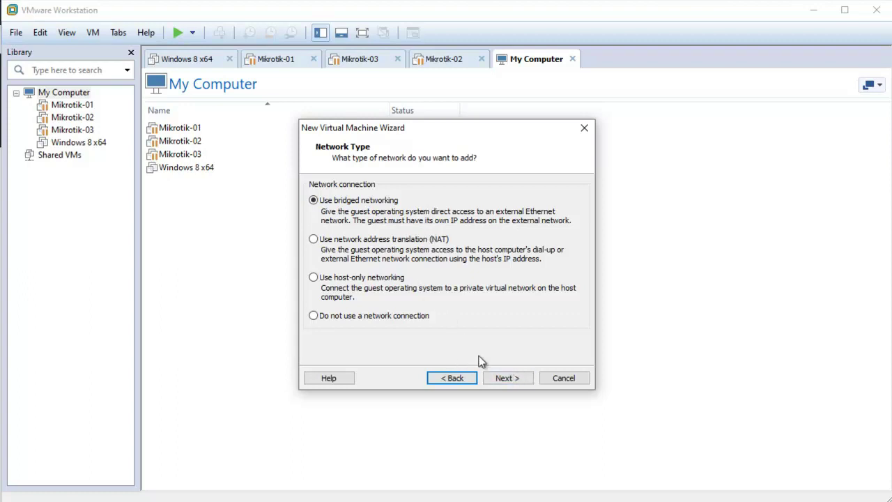
left_click(501, 382)
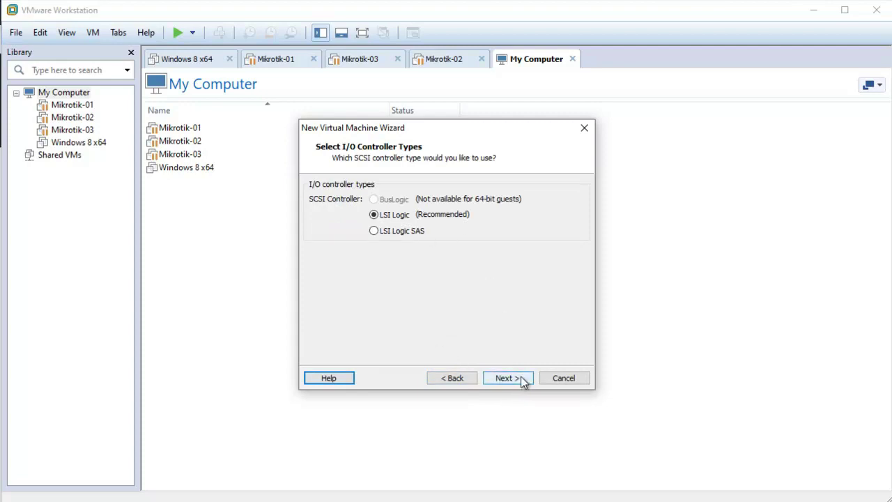
Accept the LSI Logic controller and SCSI disk type, and create a new 20 GB virtual disk split into multiple files.
left_click(513, 378)
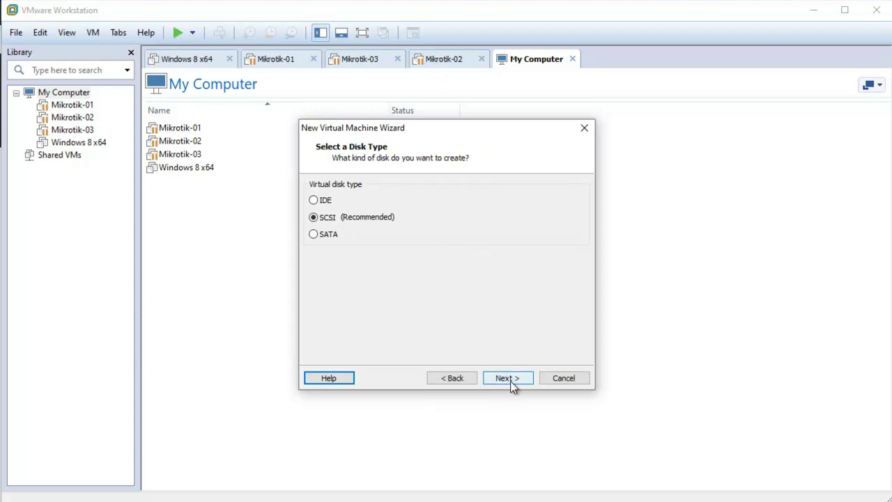
left_click(510, 379)
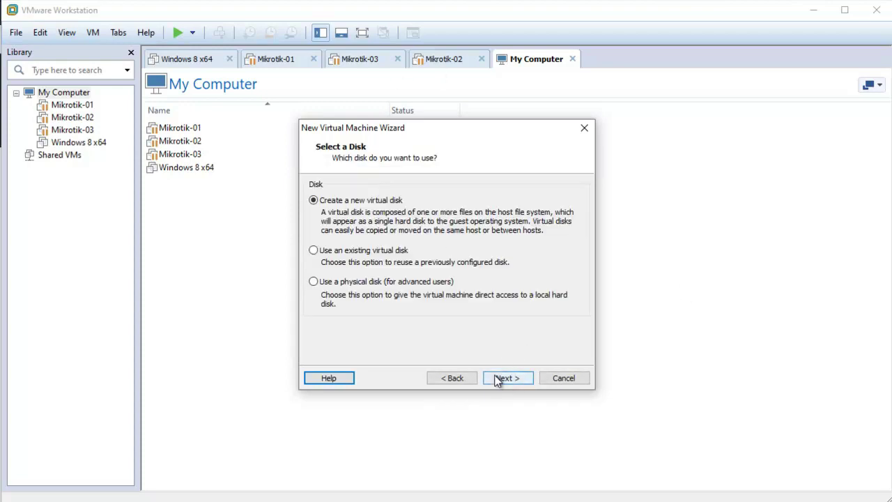
left_click(499, 378)
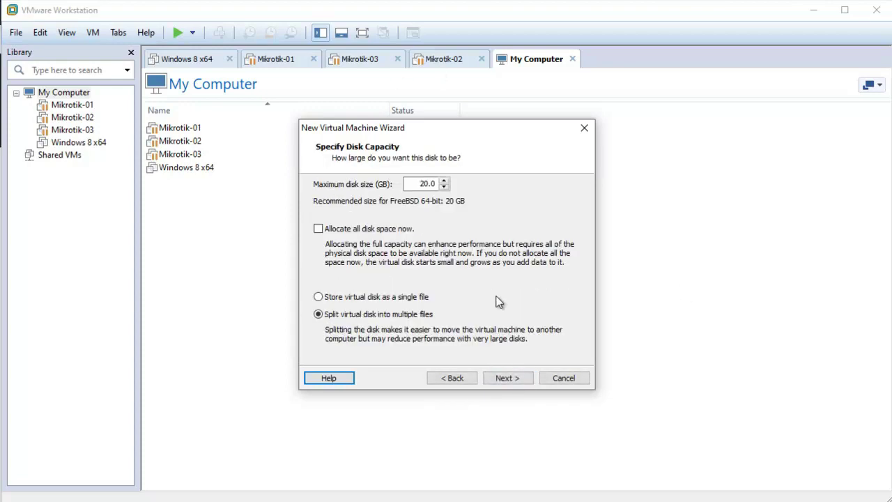
double_click(422, 184)
left_click(419, 183)
left_click_drag(419, 183, 430, 185)
left_click(513, 377)
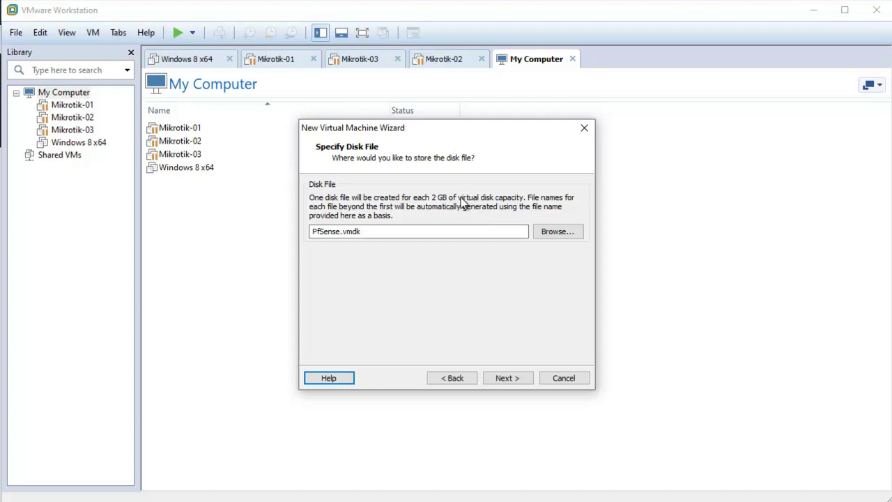
Store the disk file PfSense.vmdk in the PfSense folder on the F: drive and continue to the settings summary.
left_click_drag(389, 233, 311, 232)
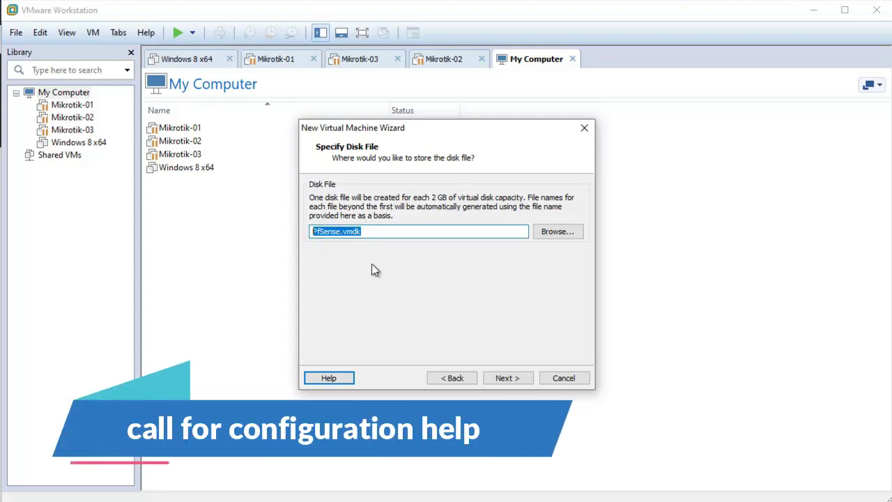
left_click(563, 230)
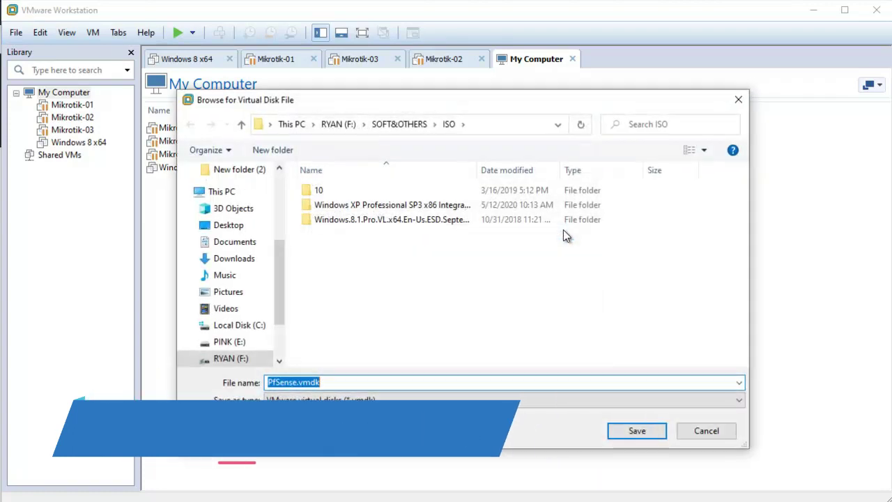
left_click(338, 124)
left_click(346, 278)
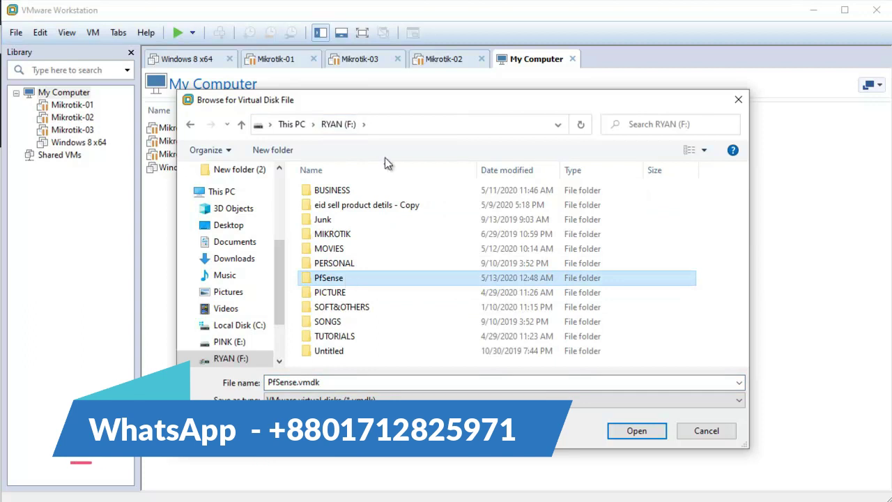
double_click(347, 280)
left_click(638, 430)
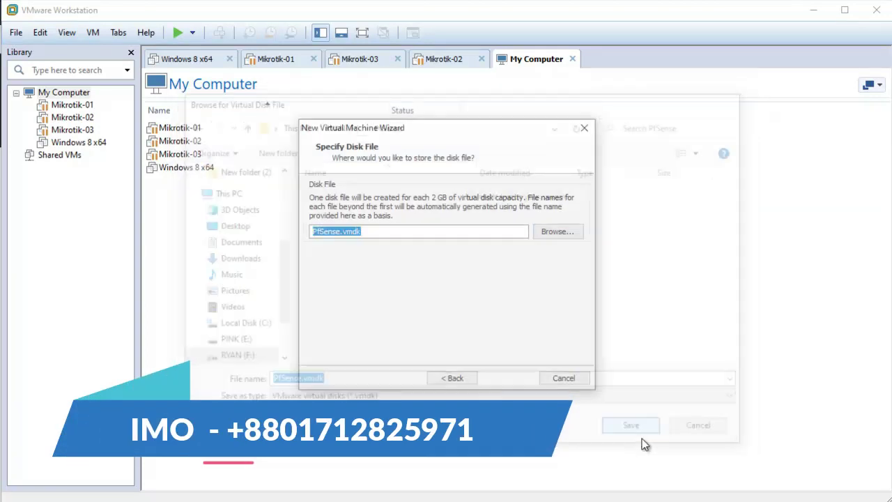
left_click_drag(322, 231, 392, 222)
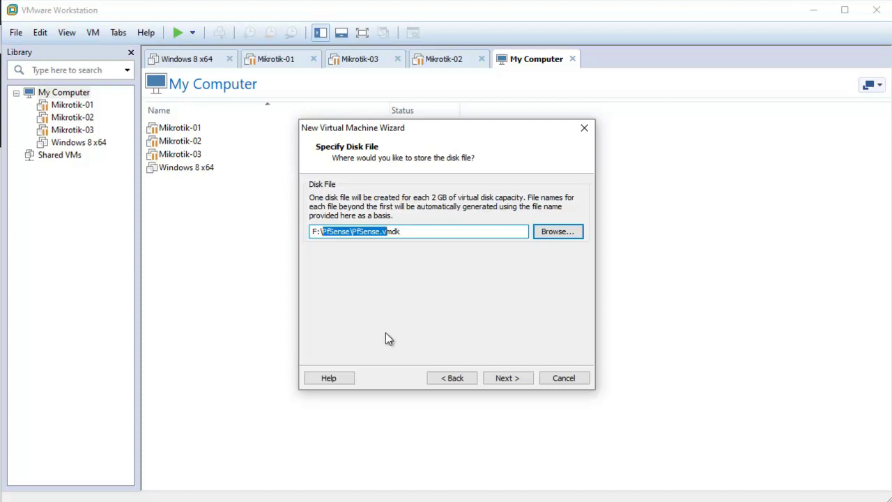
left_click(514, 382)
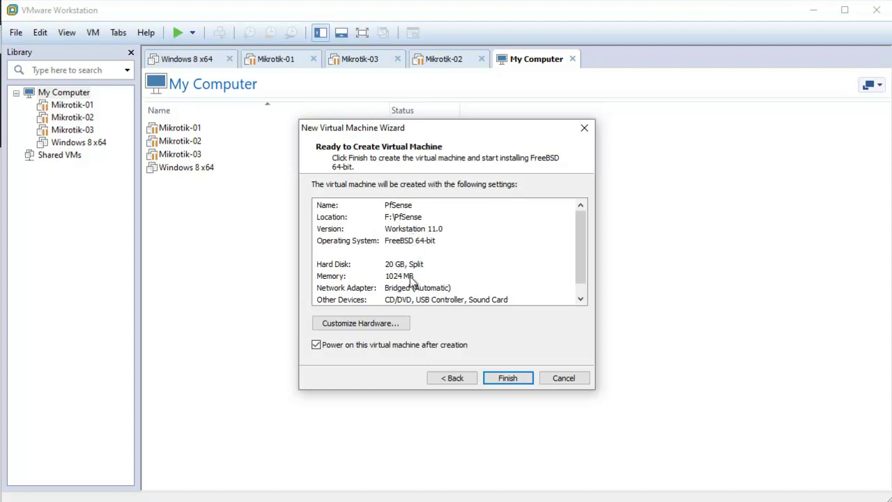
Review the network, memory and disk settings in the summary and add a second network adapter with a bridged connection.
left_click(410, 287)
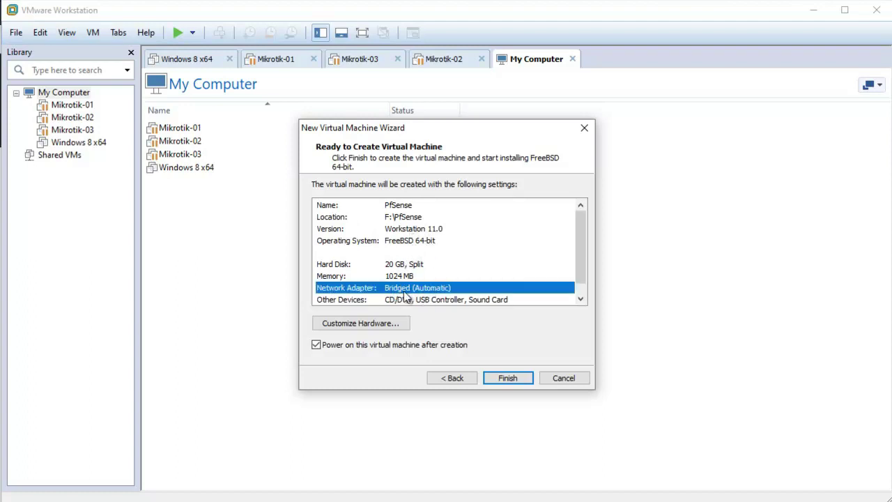
left_click(411, 277)
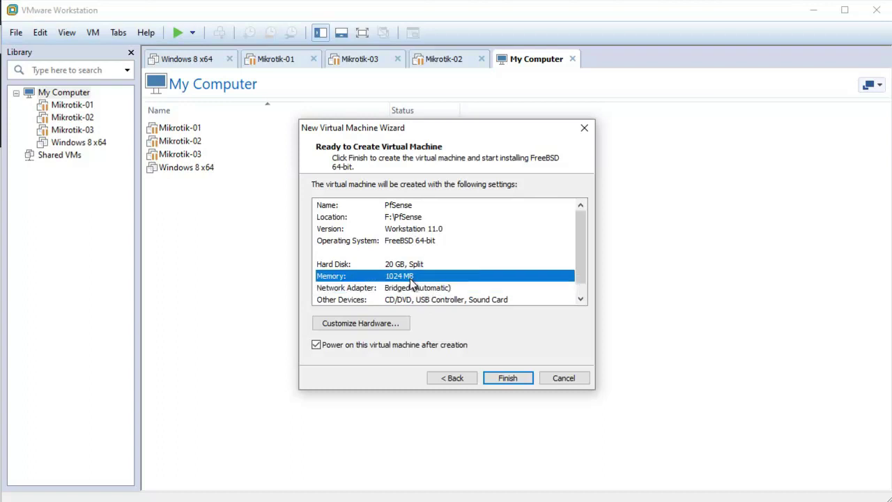
left_click(408, 266)
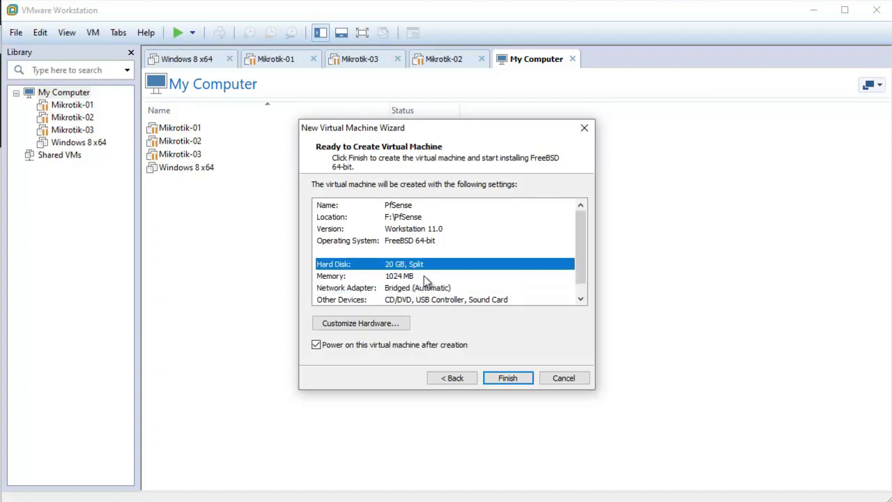
left_click(356, 323)
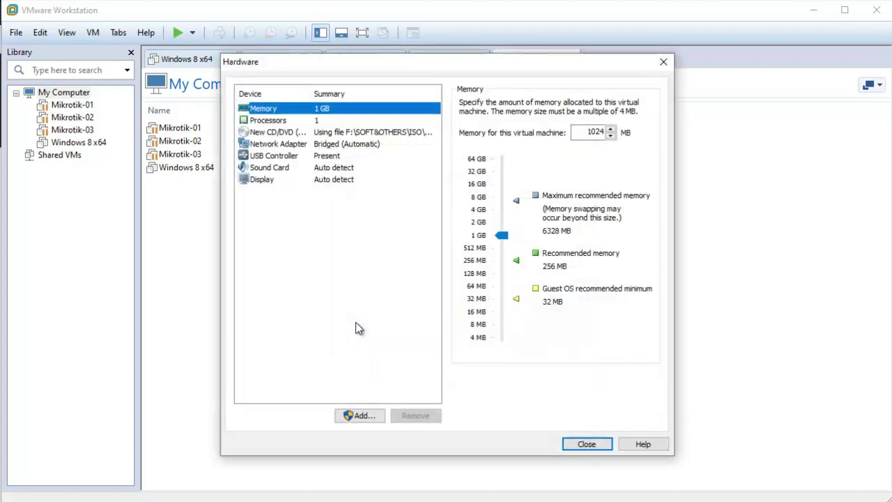
left_click(359, 416)
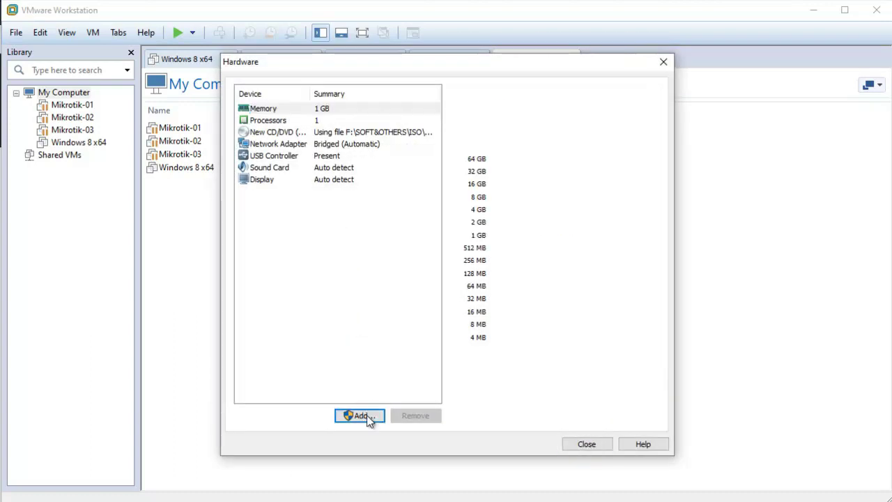
left_click(354, 228)
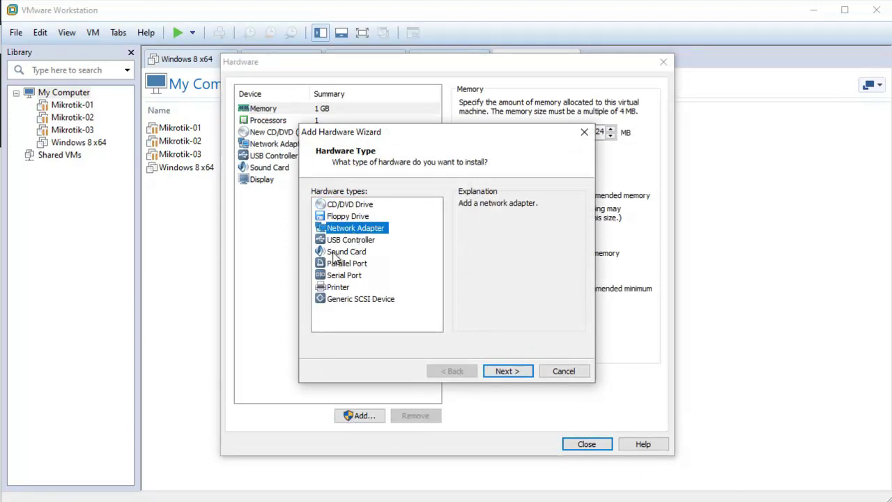
left_click(507, 371)
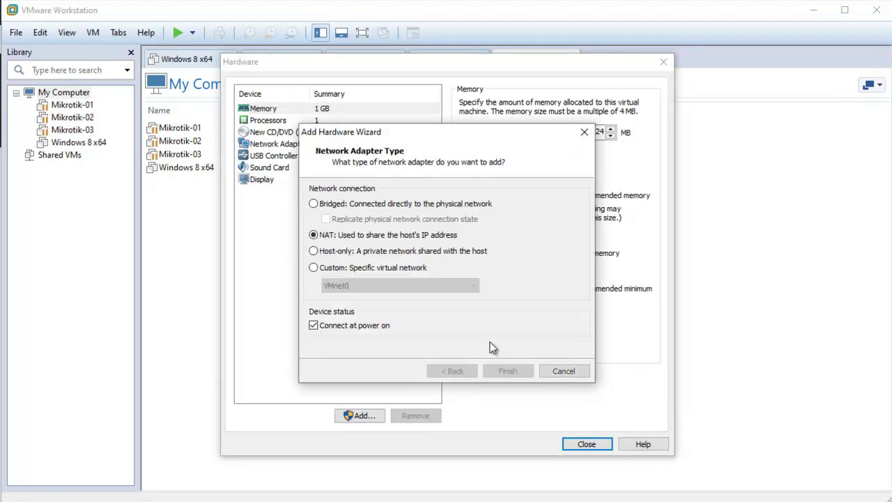
left_click(313, 204)
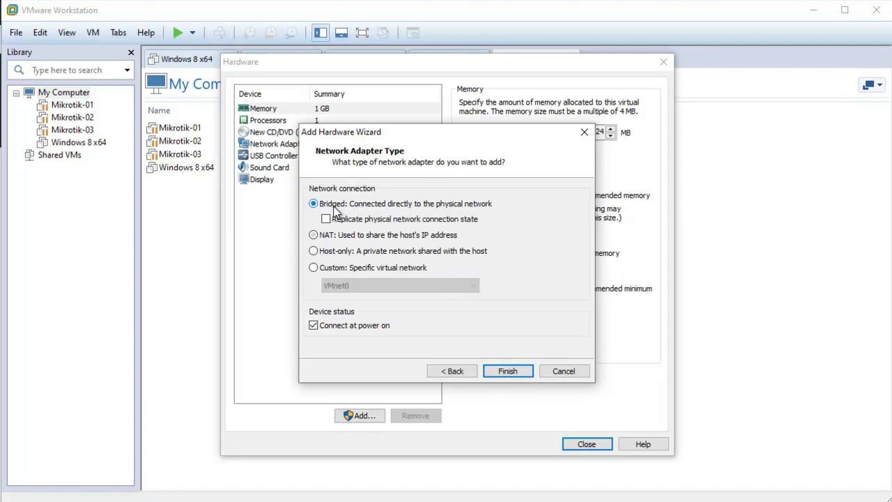
left_click(499, 371)
Finish creating the PfSense virtual machine with power-on after creation, and mark the guest system installation as finished.
left_click(343, 145)
left_click(344, 155)
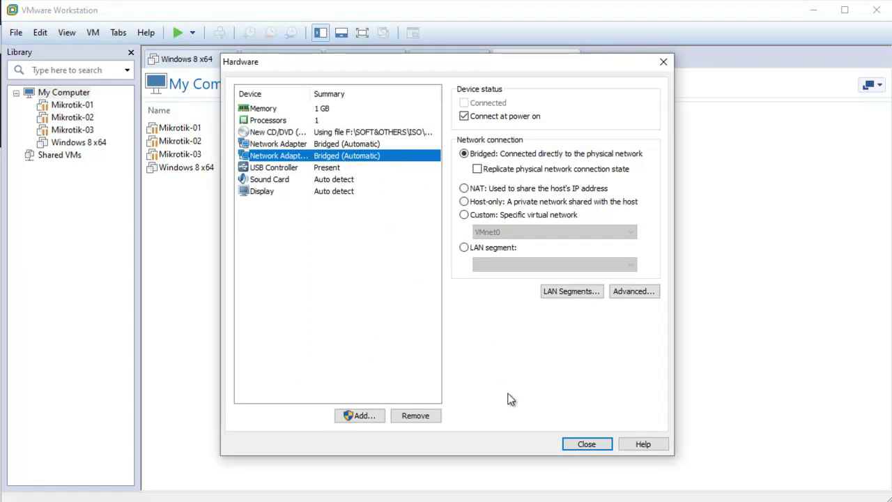
left_click(589, 444)
left_click(508, 378)
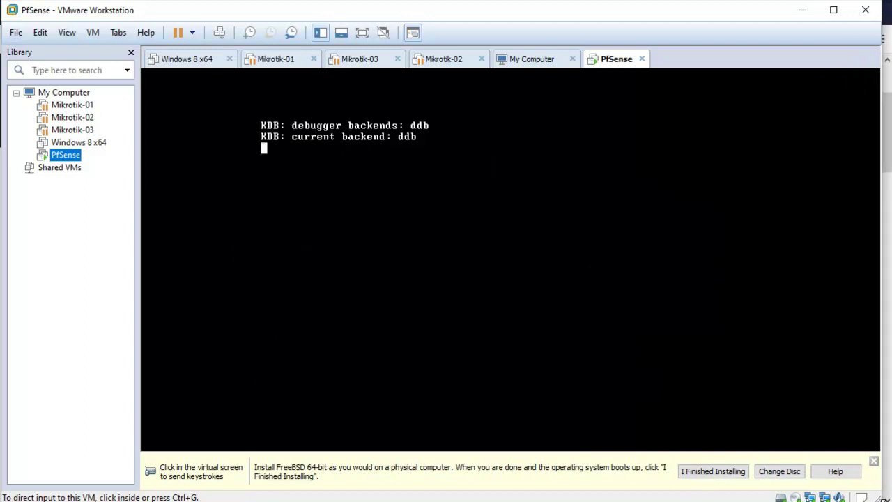
left_click(723, 472)
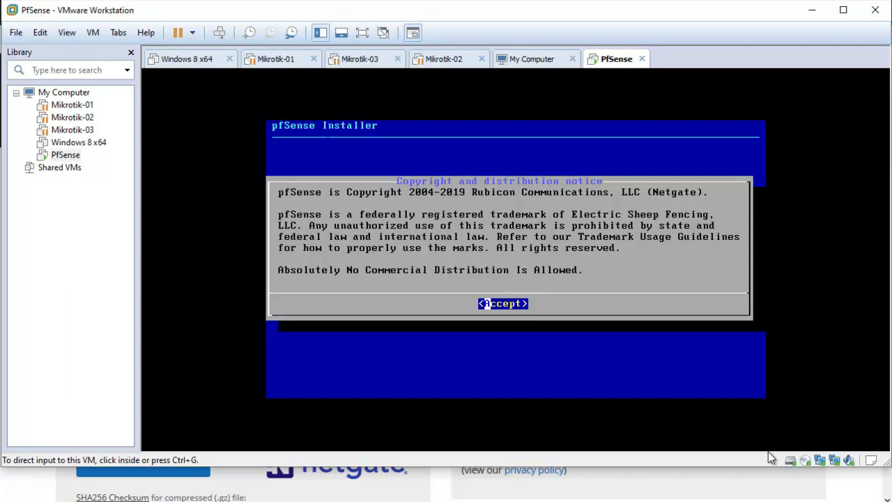
Accept the pfSense copyright and distribution notice in the installer and choose Install pfSense.
left_click(471, 326)
key("Return")
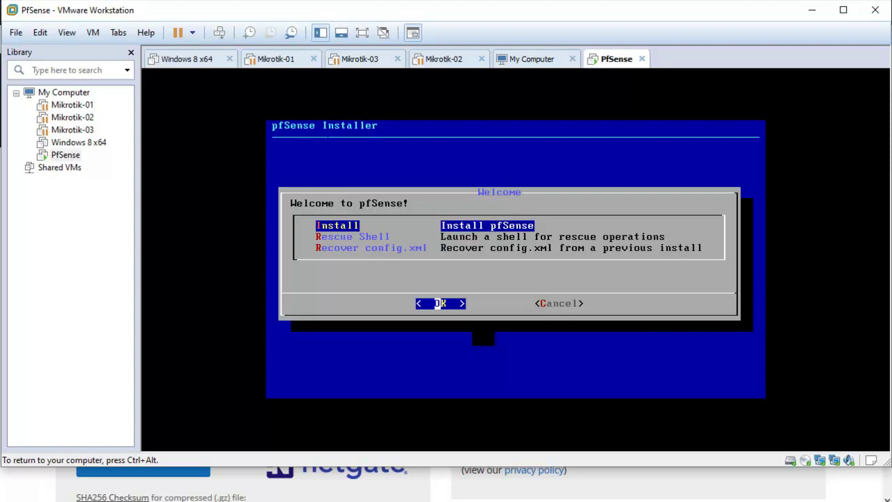
key("Return")
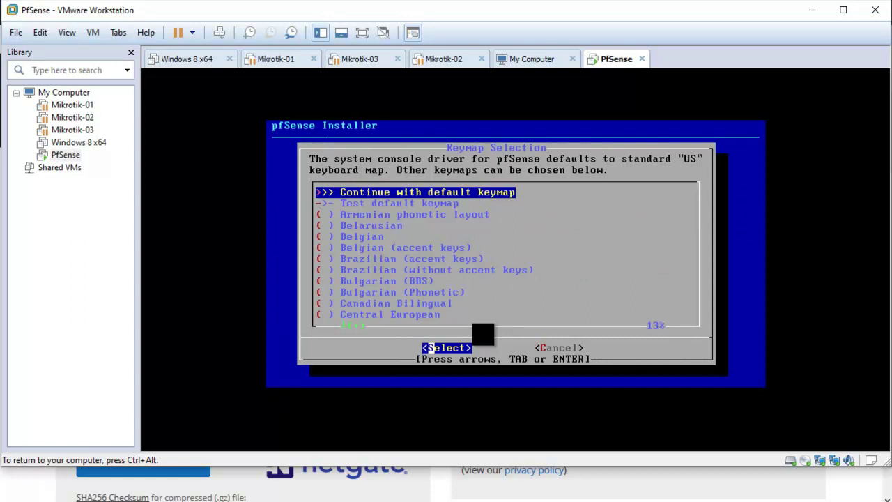